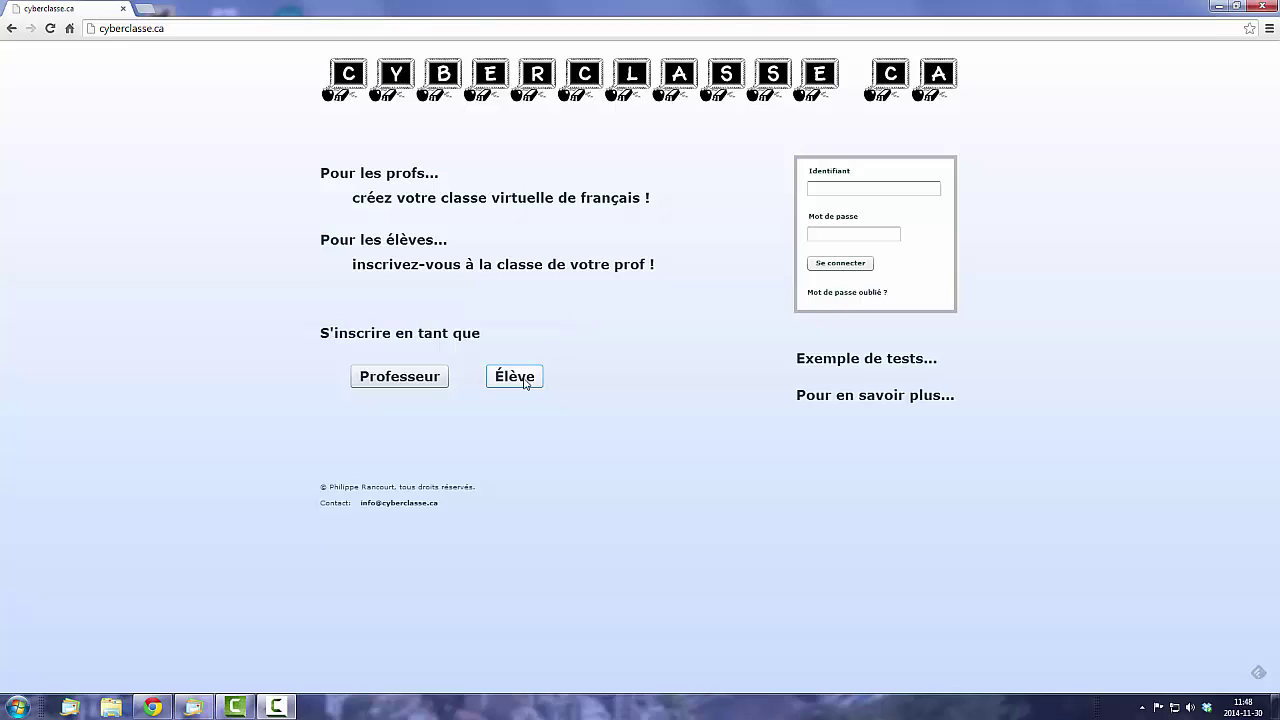
Step: View the student registration form without submitting it, and sign in to the existing student account with its username and password
click(529, 380)
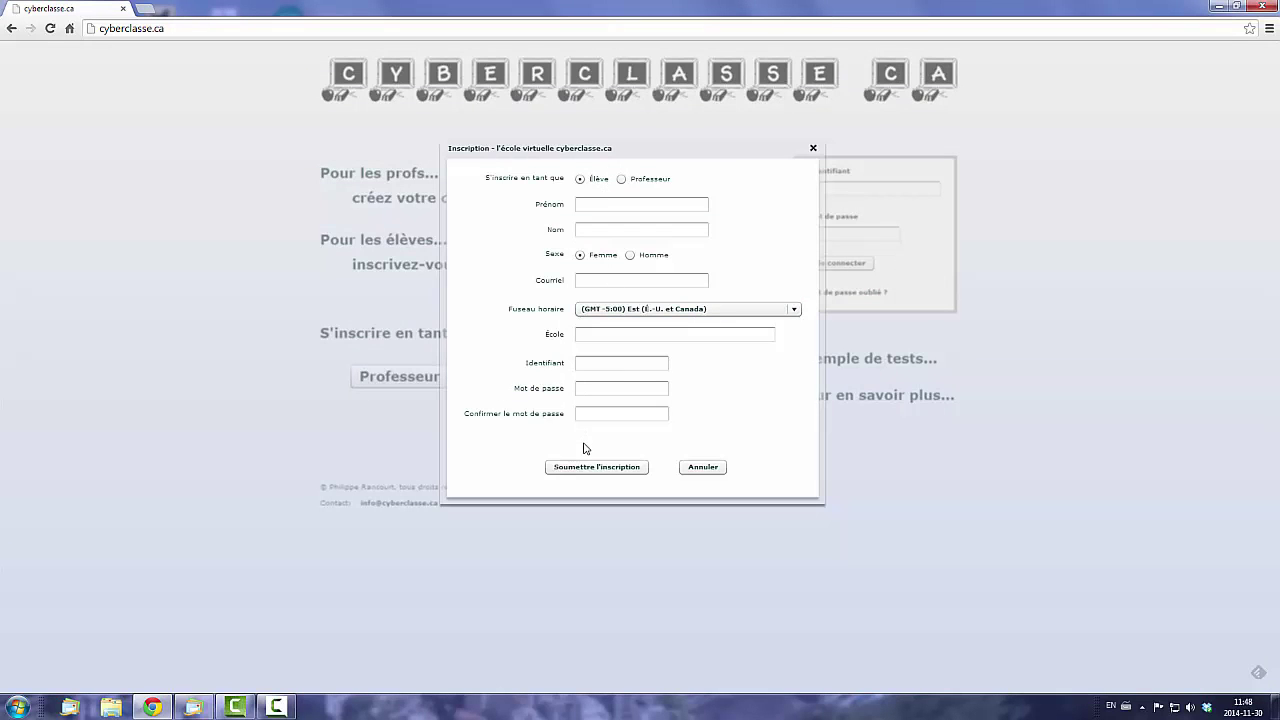
click(694, 470)
click(825, 187)
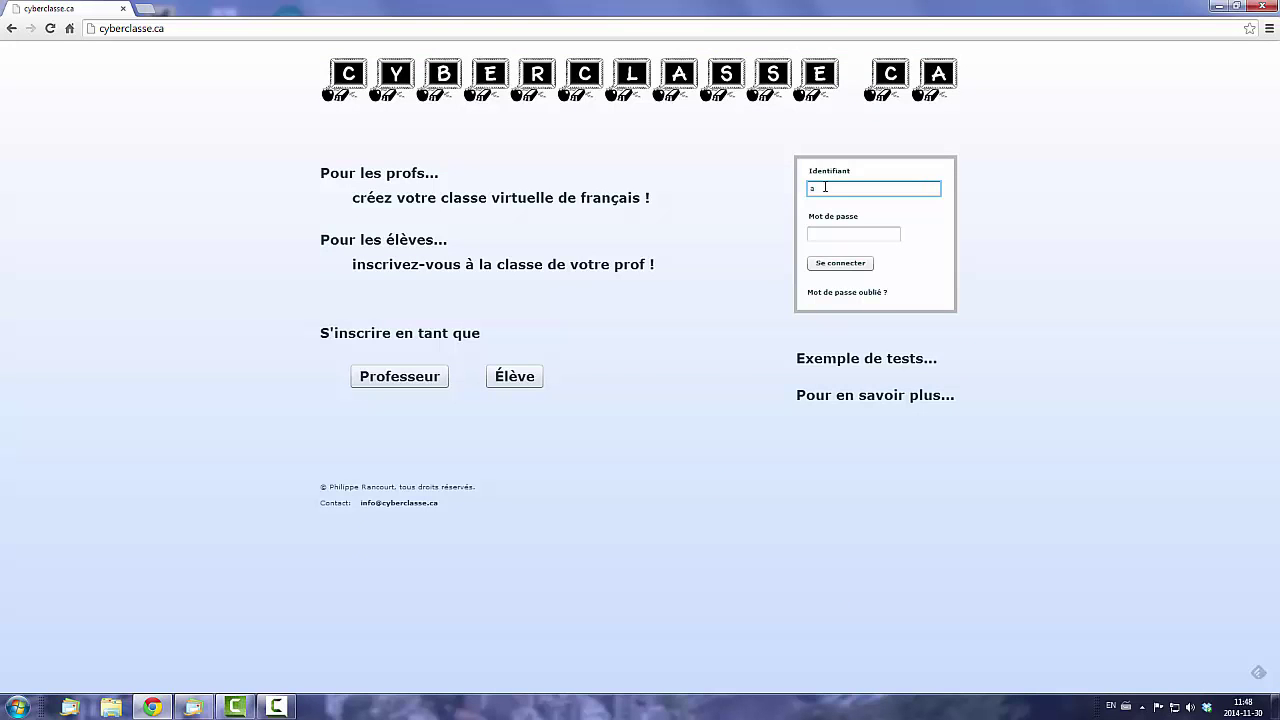
text(antoine2)
key(Tab)
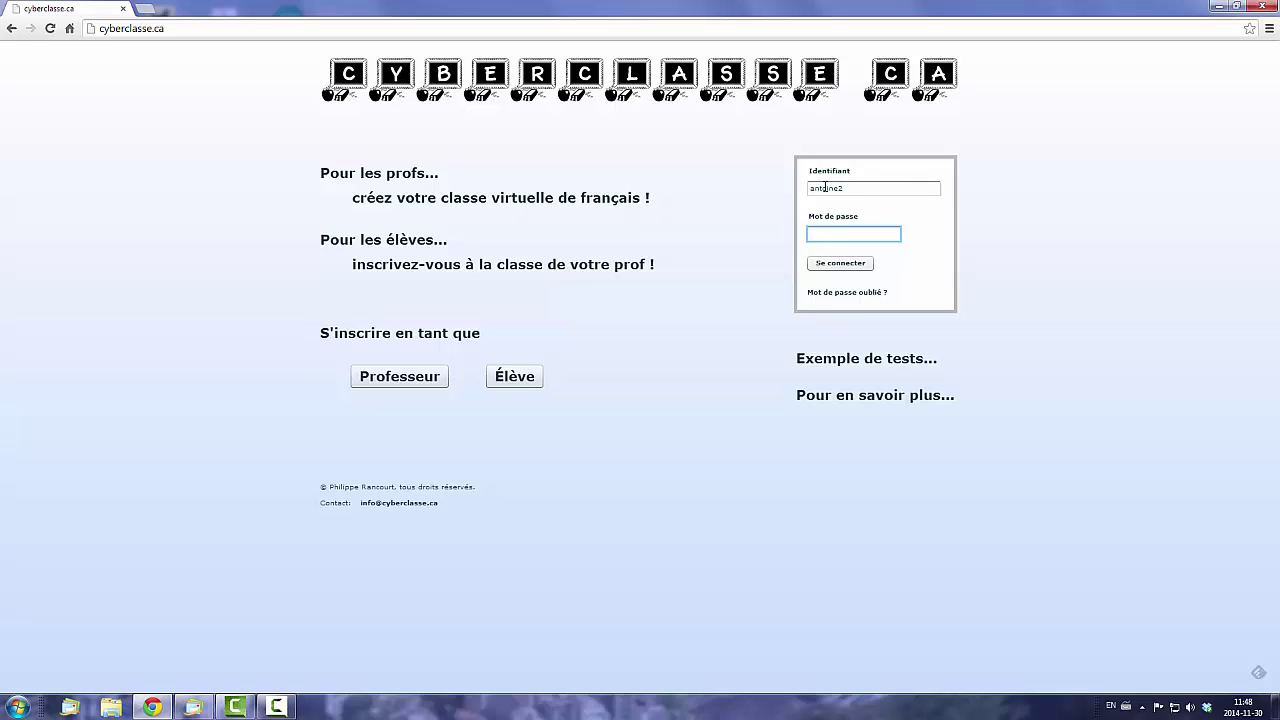
text(********)
key(Return)
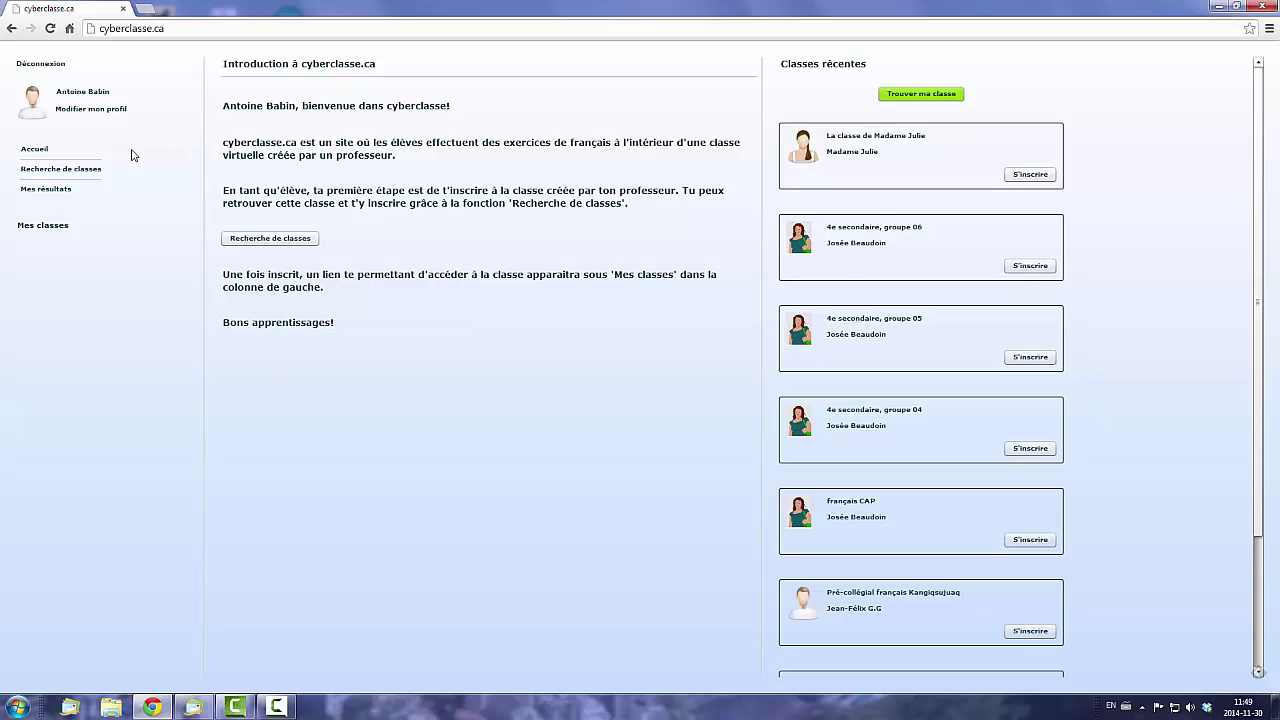
Step: Search for classes using the teacher's name as the criterion
click(64, 172)
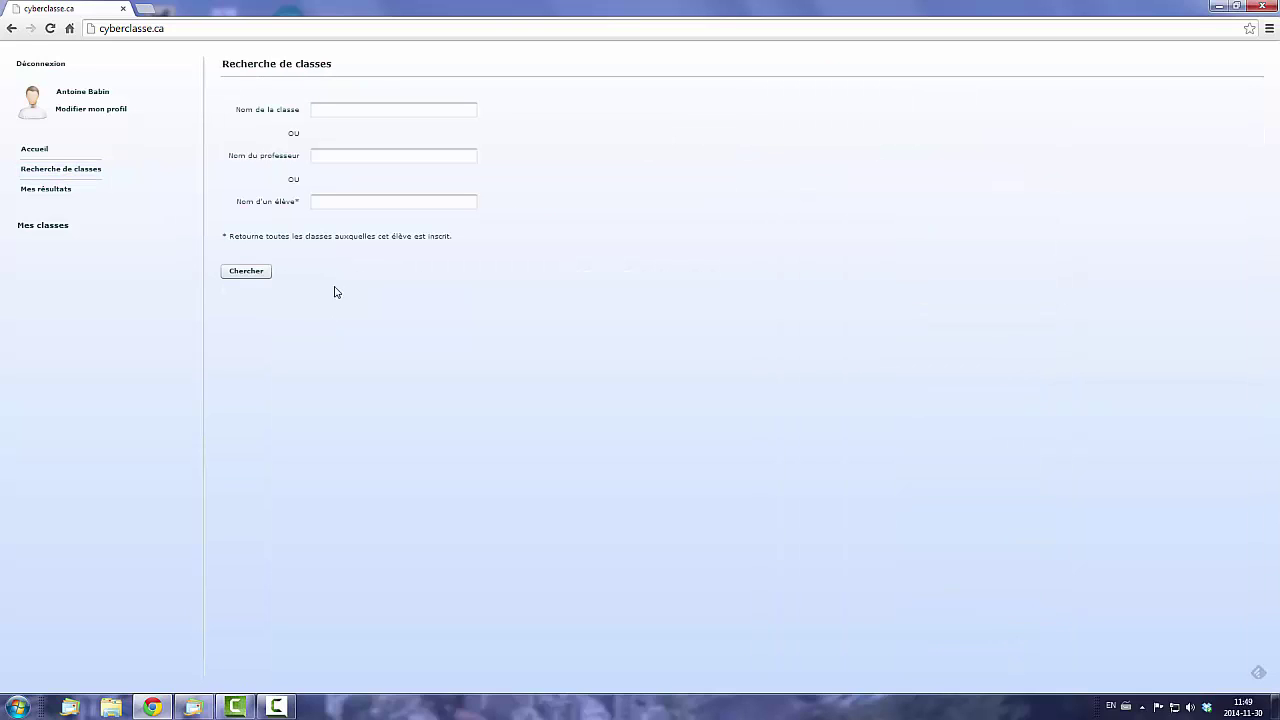
click(325, 110)
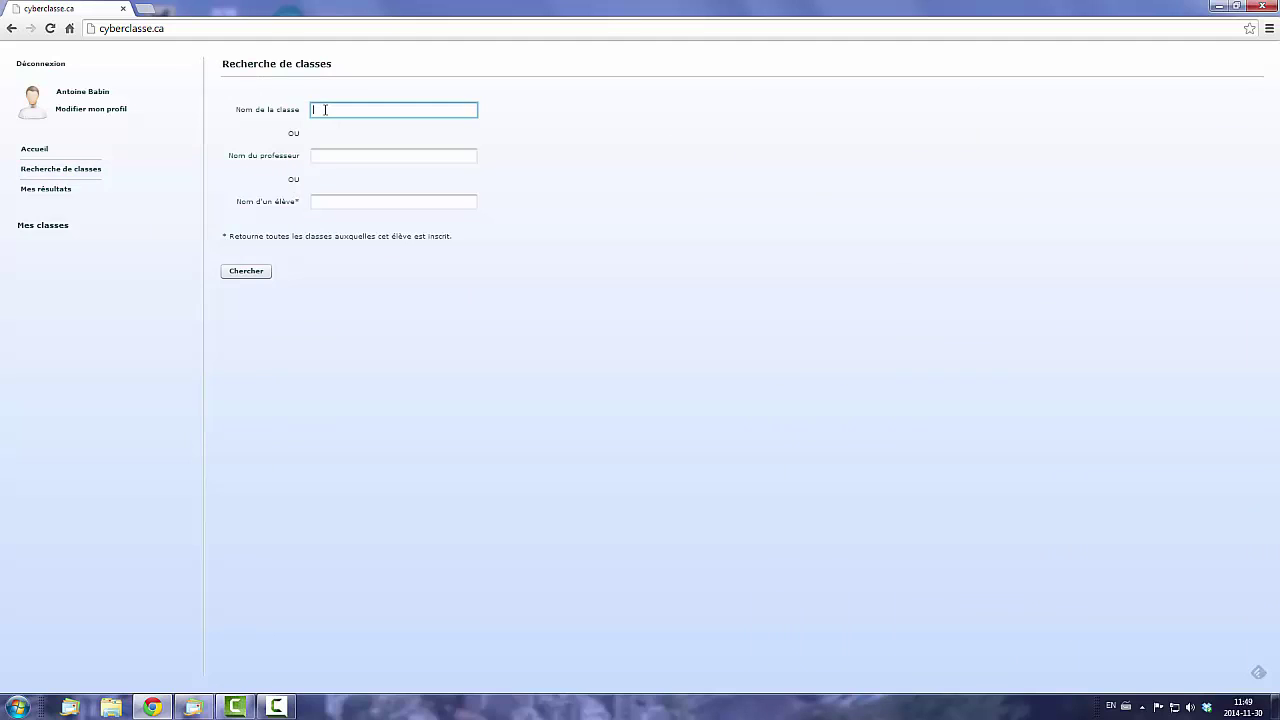
click(330, 156)
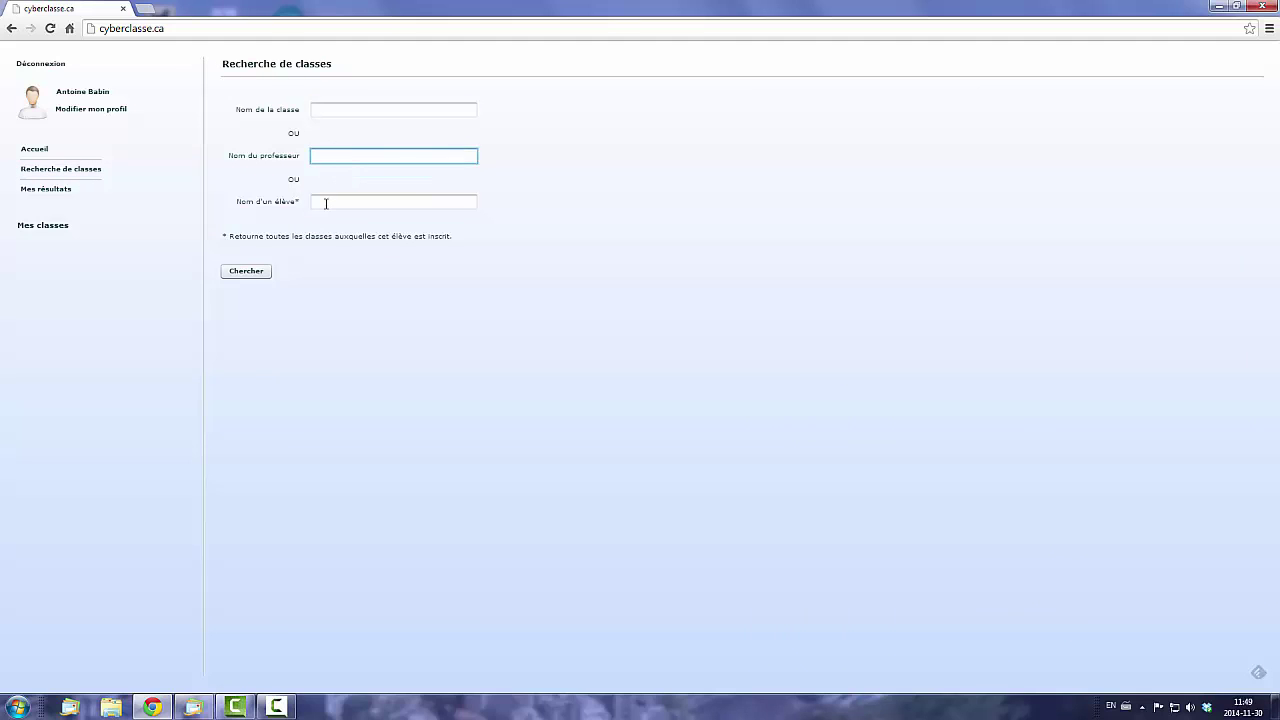
click(325, 203)
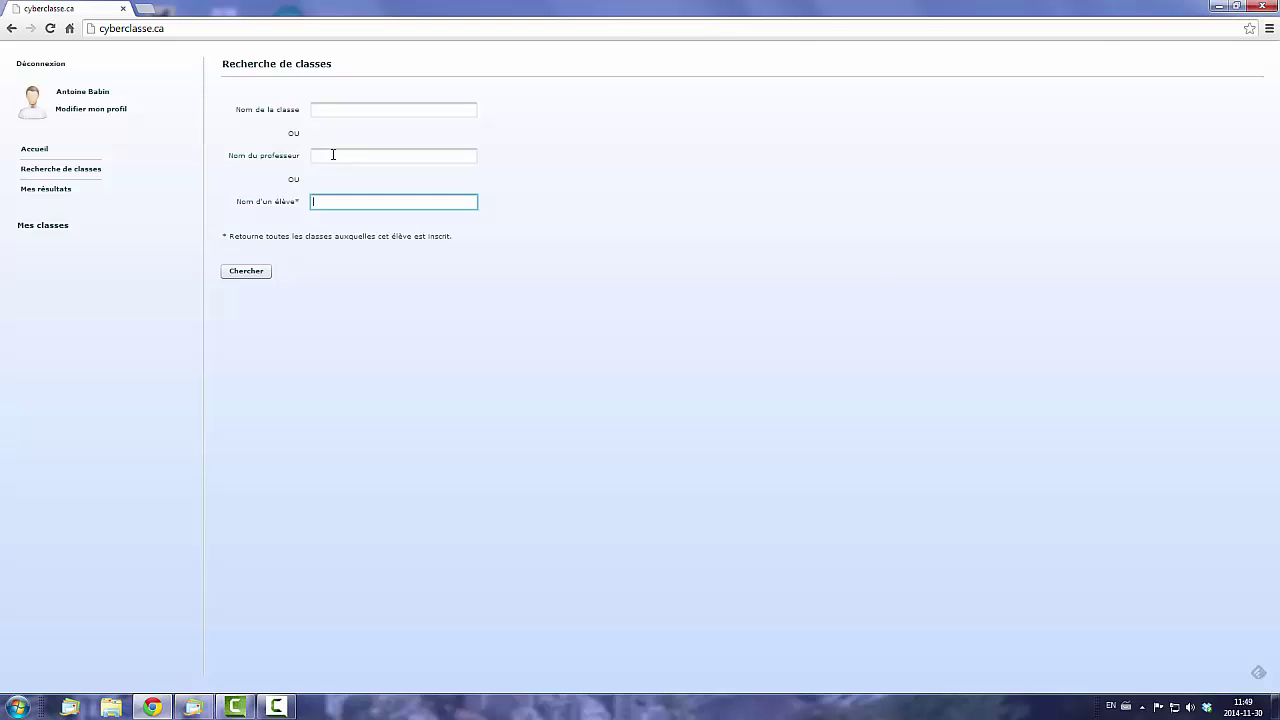
click(333, 155)
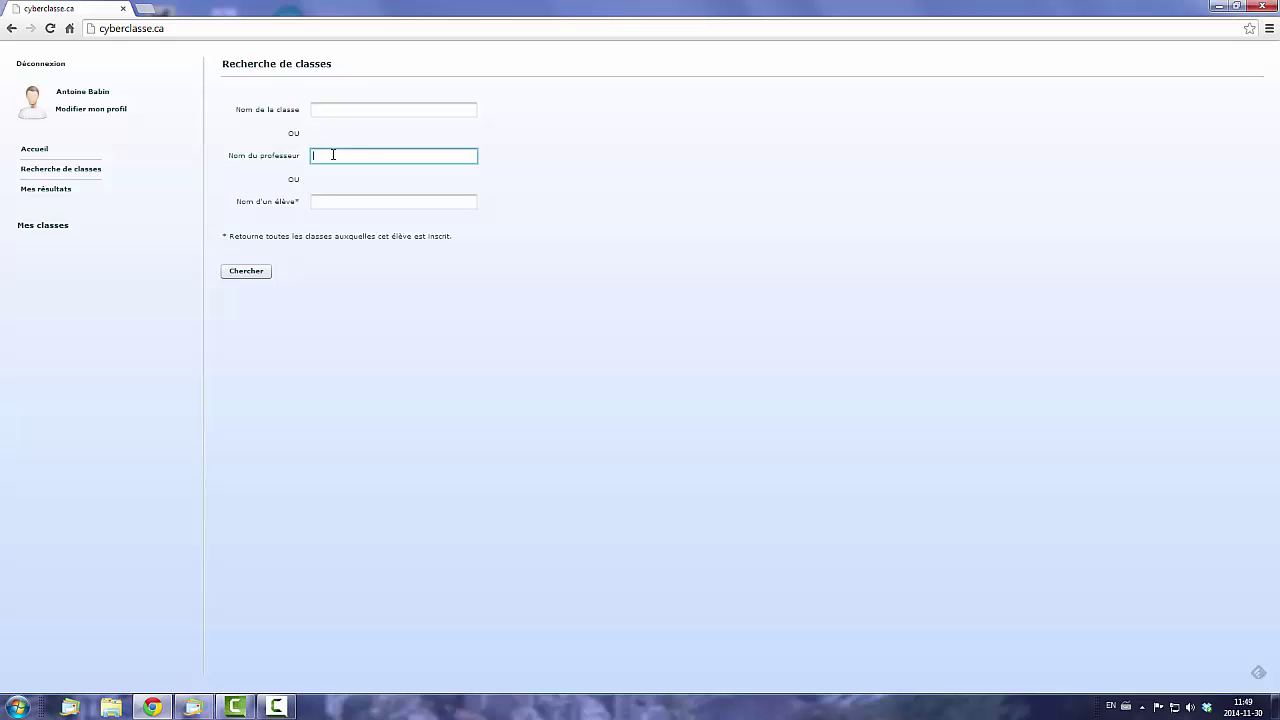
text(madame julie)
click(256, 273)
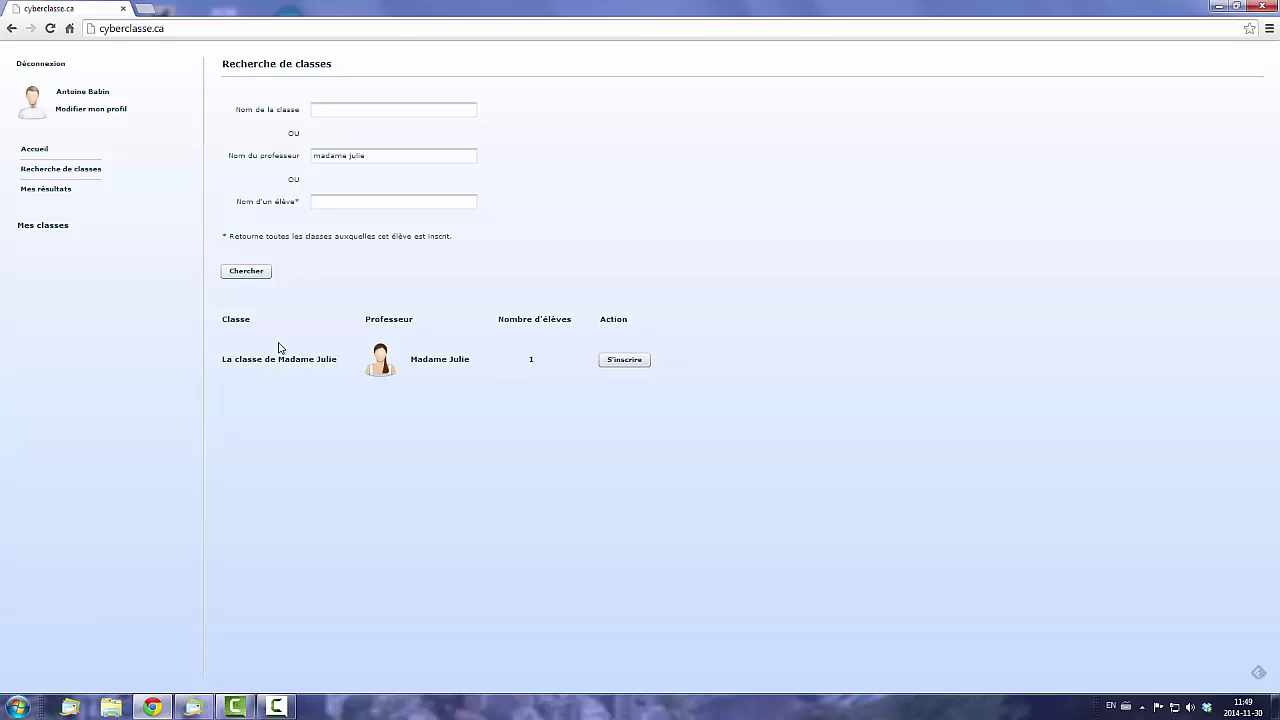
Step: Send an enrolment request for the teacher's class with the message "stp !" and acknowledge the confirmation
click(631, 366)
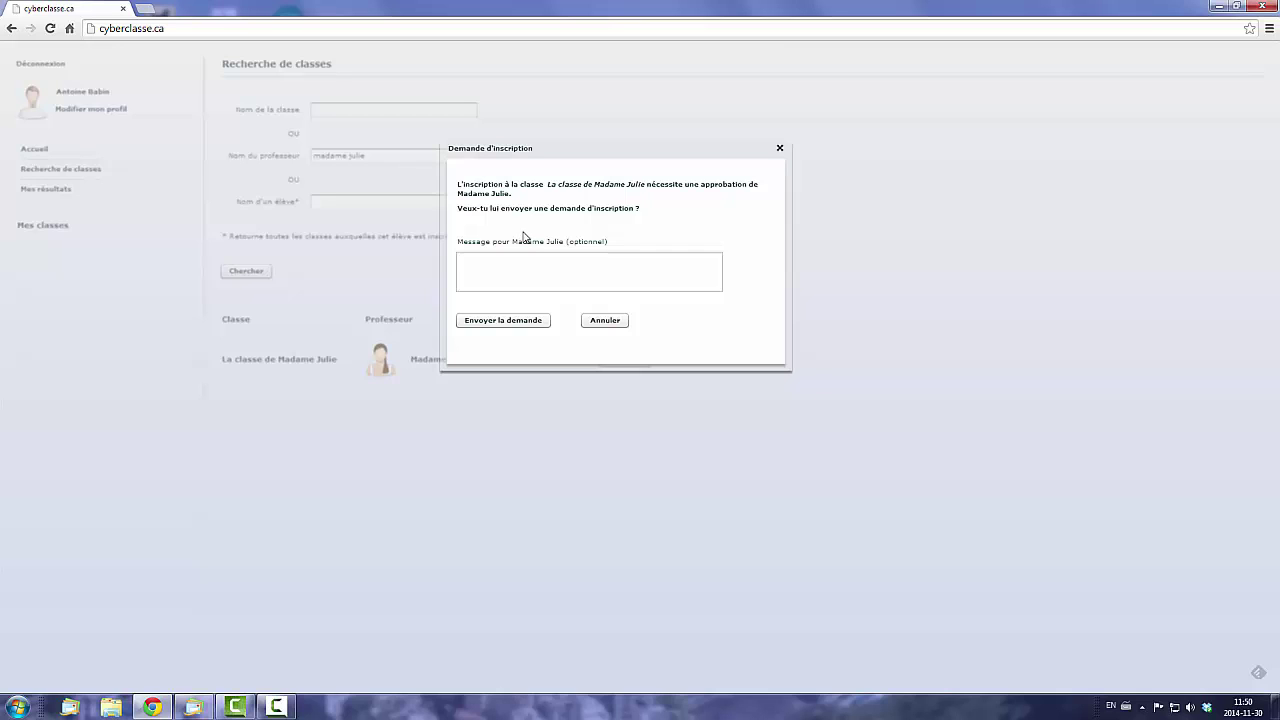
click(497, 264)
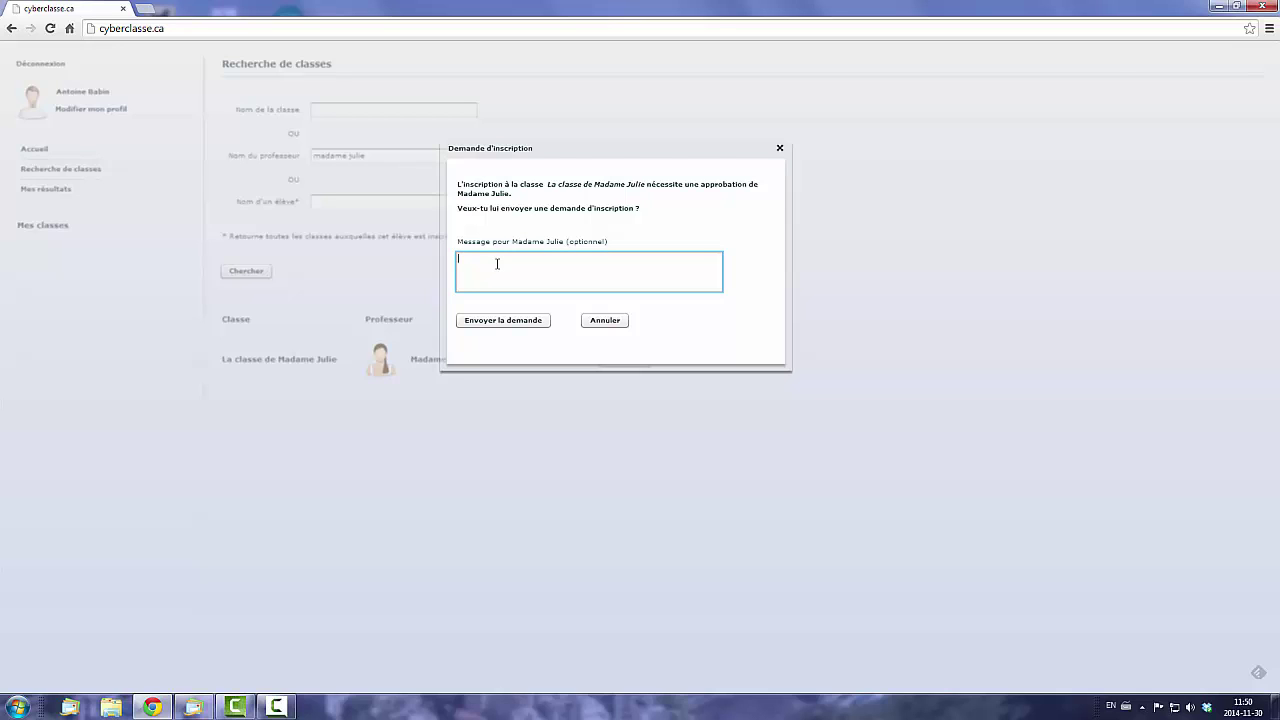
text(sto)
click(502, 320)
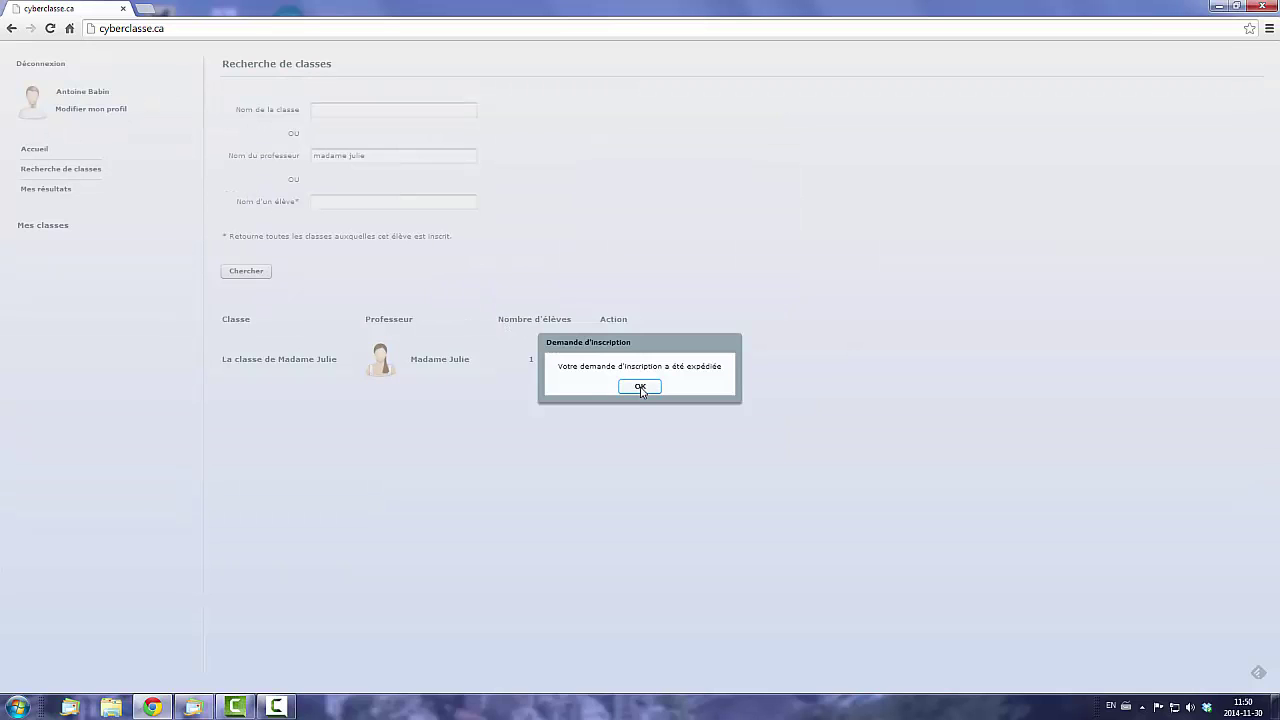
click(640, 387)
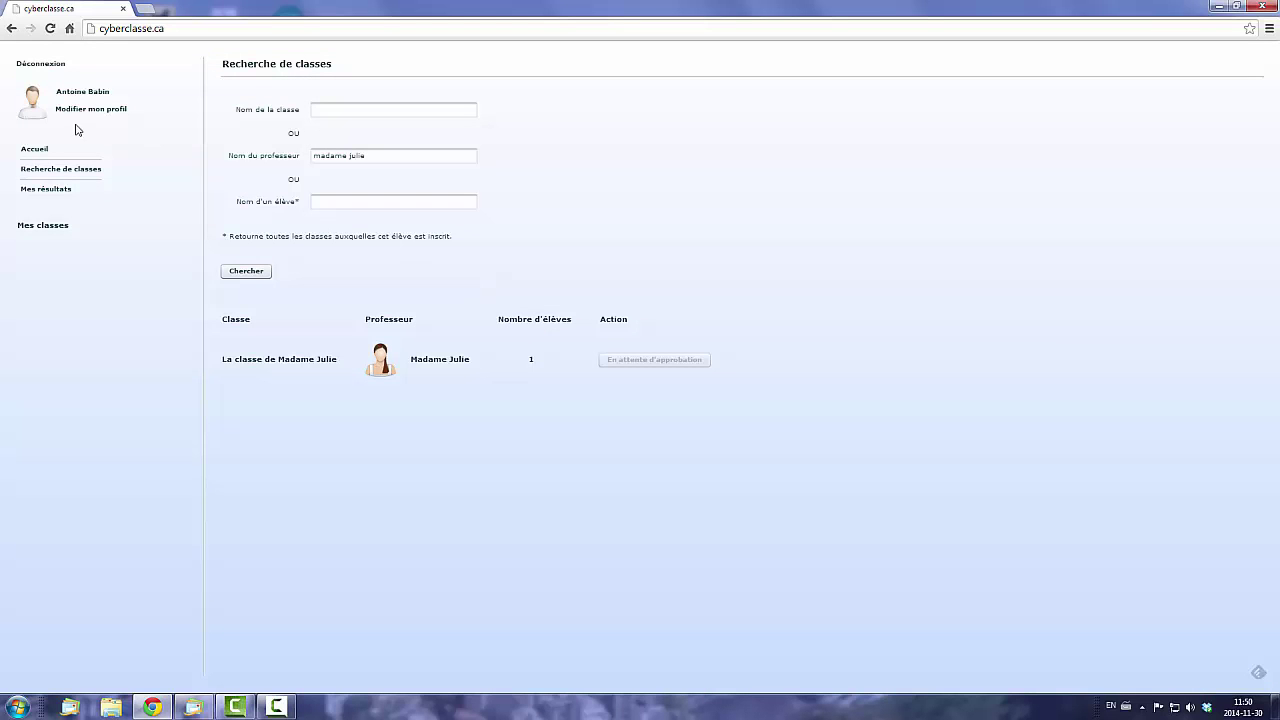
Step: Sign out of the student account and sign in to the teacher account with its username and password
click(33, 66)
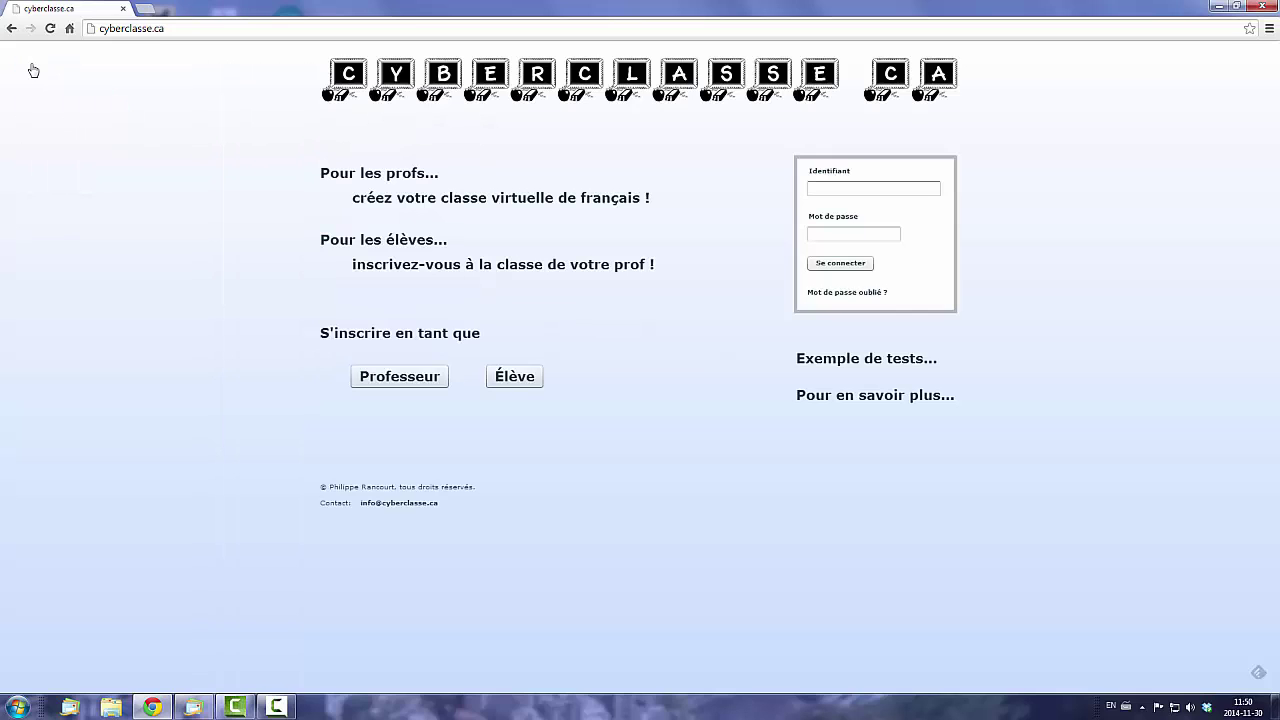
click(818, 192)
text(profxyz)
key(Tab)
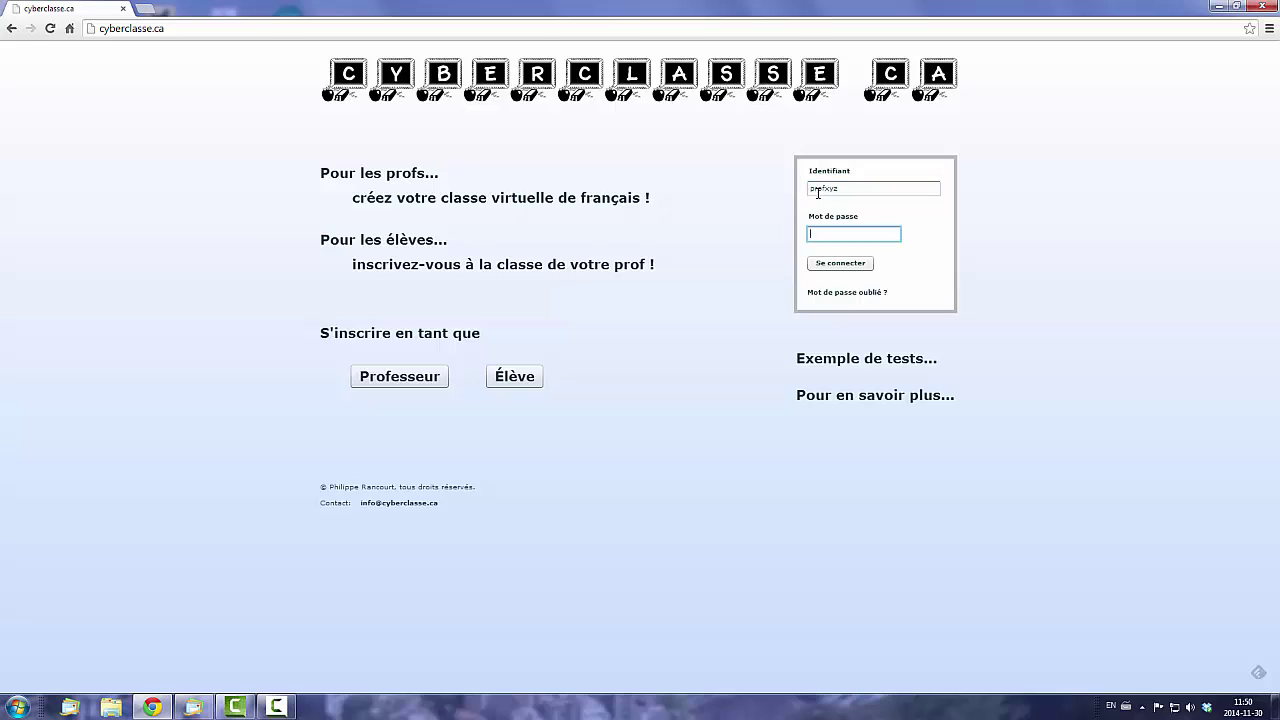
text(********)
key(Return)
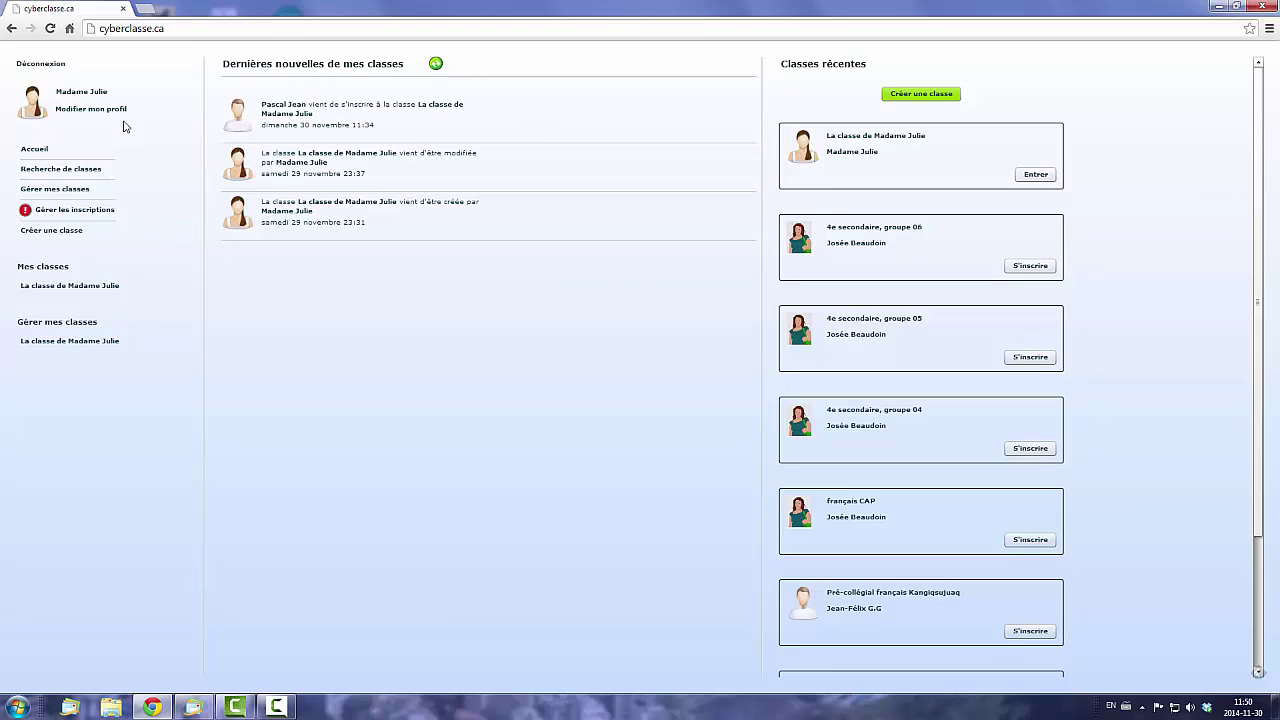
Step: Accept the student's pending enrolment request and show the list of students in the managed class
click(68, 218)
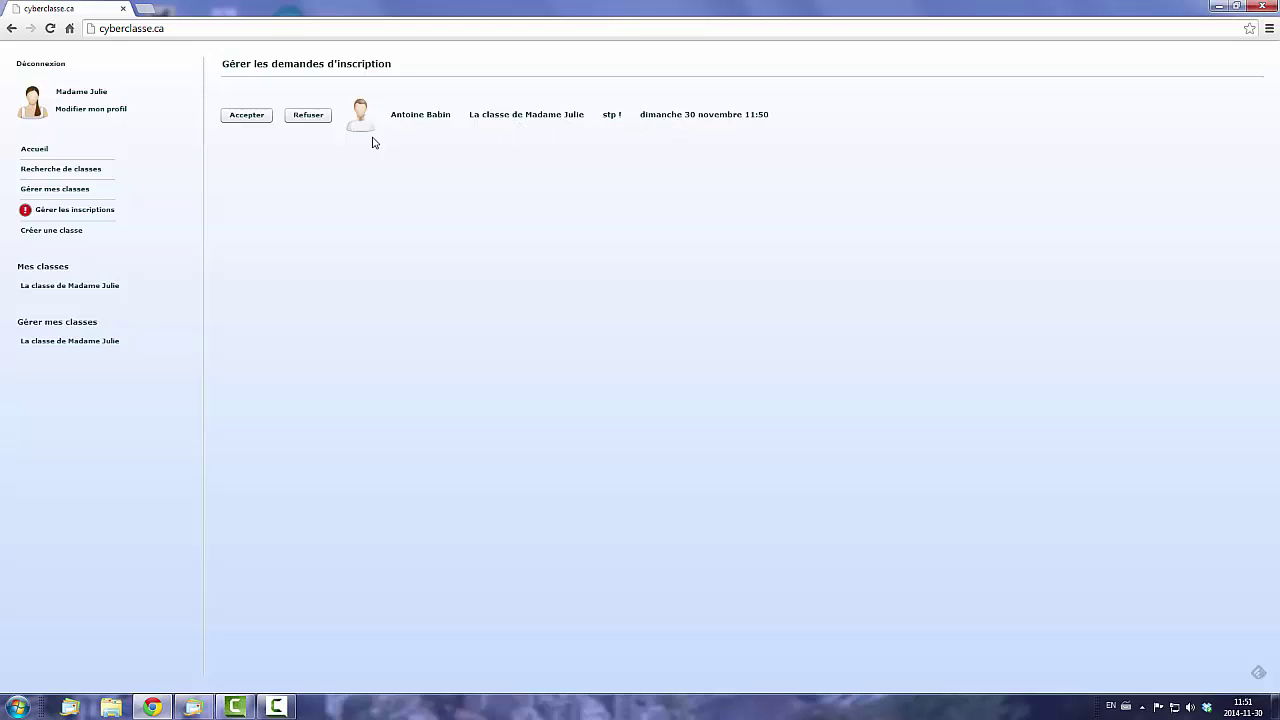
click(245, 115)
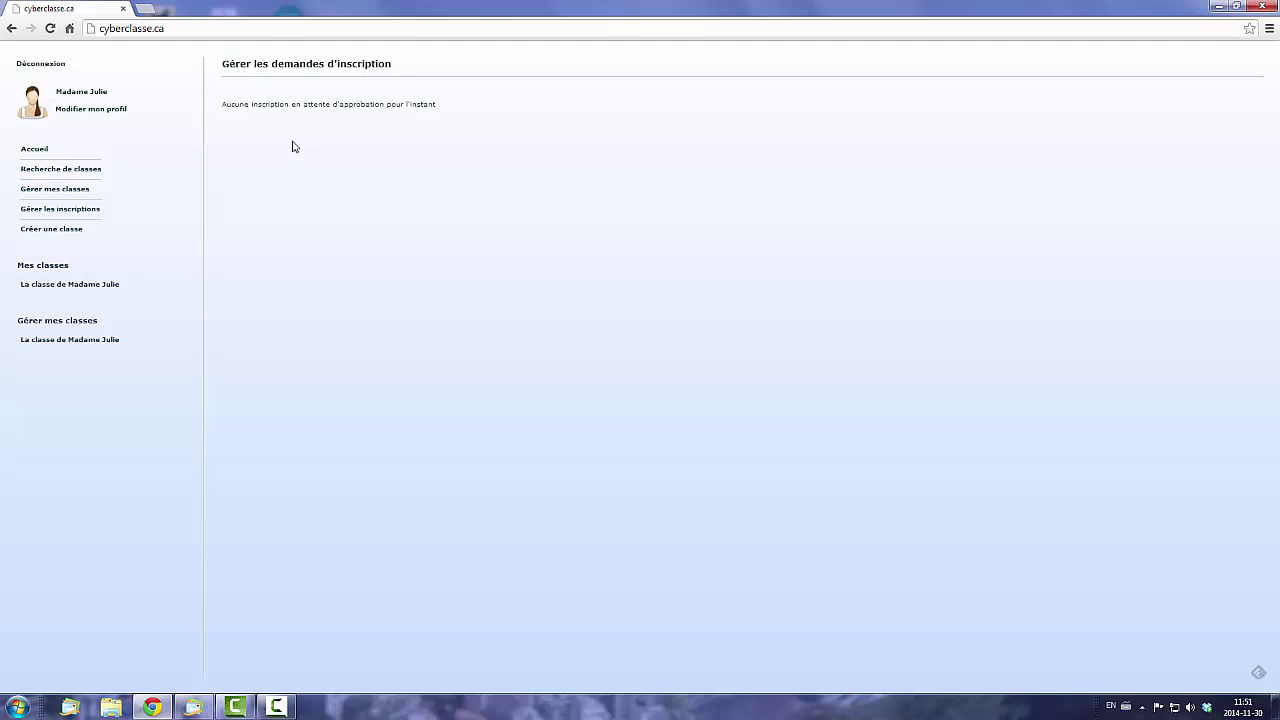
click(65, 342)
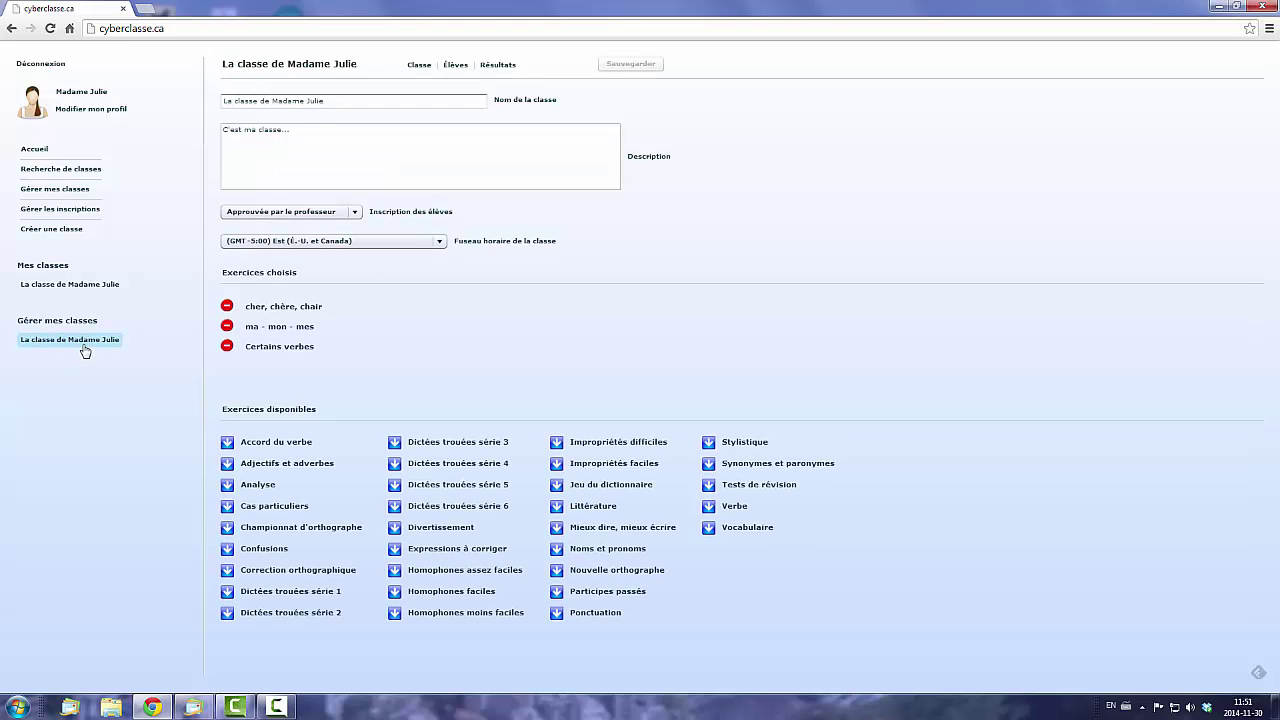
click(456, 66)
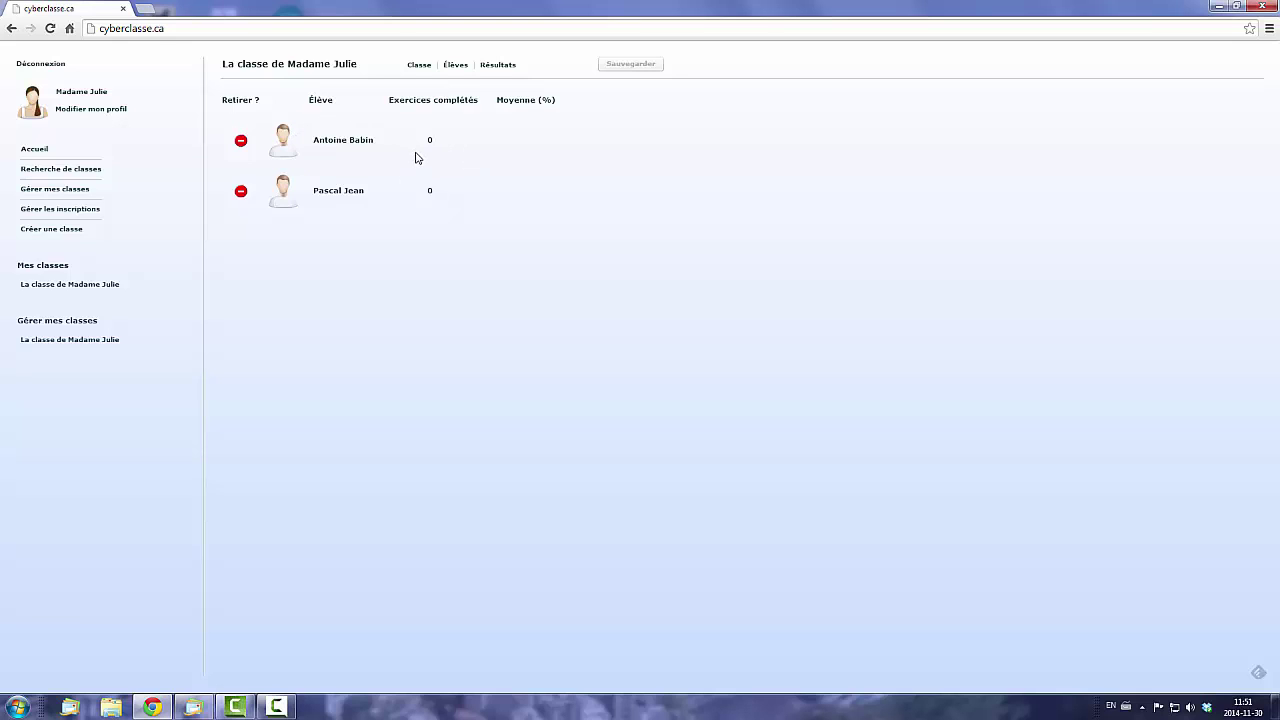
Step: Sign out of the teacher account and sign back in to the student account with its username and password
click(40, 68)
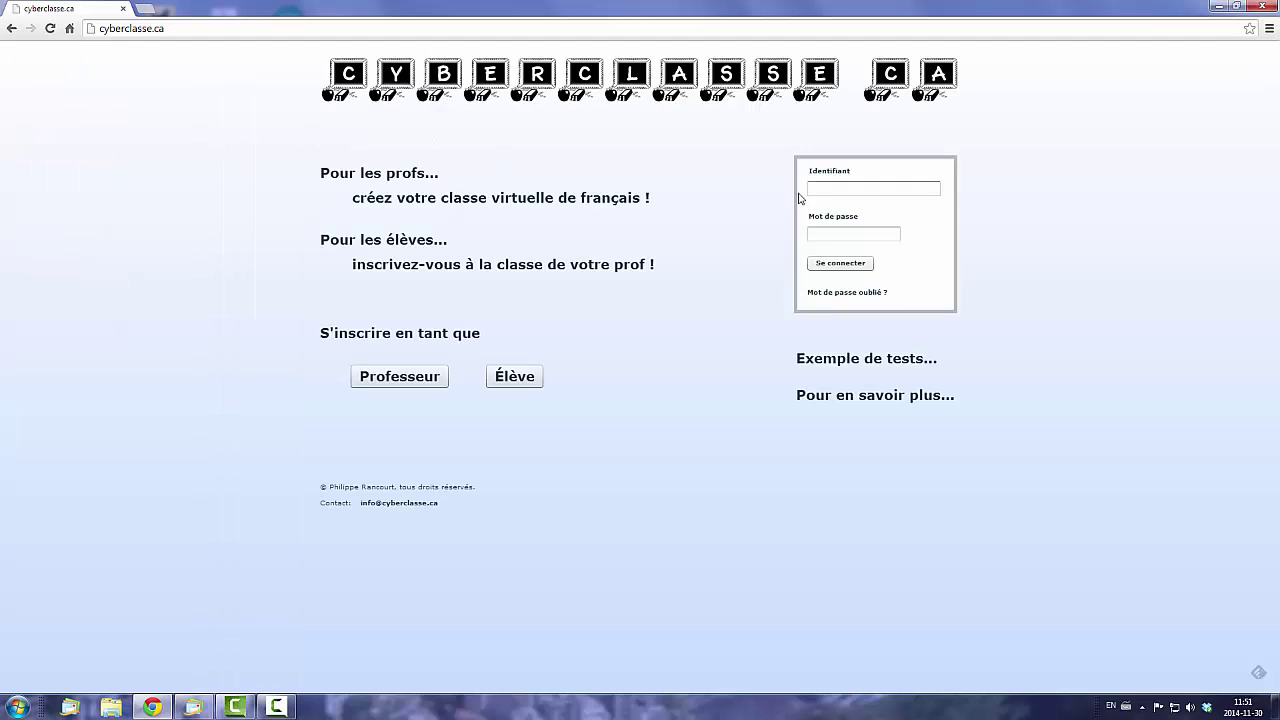
click(838, 188)
text(antoine)
key(Tab)
text(********)
key(Return)
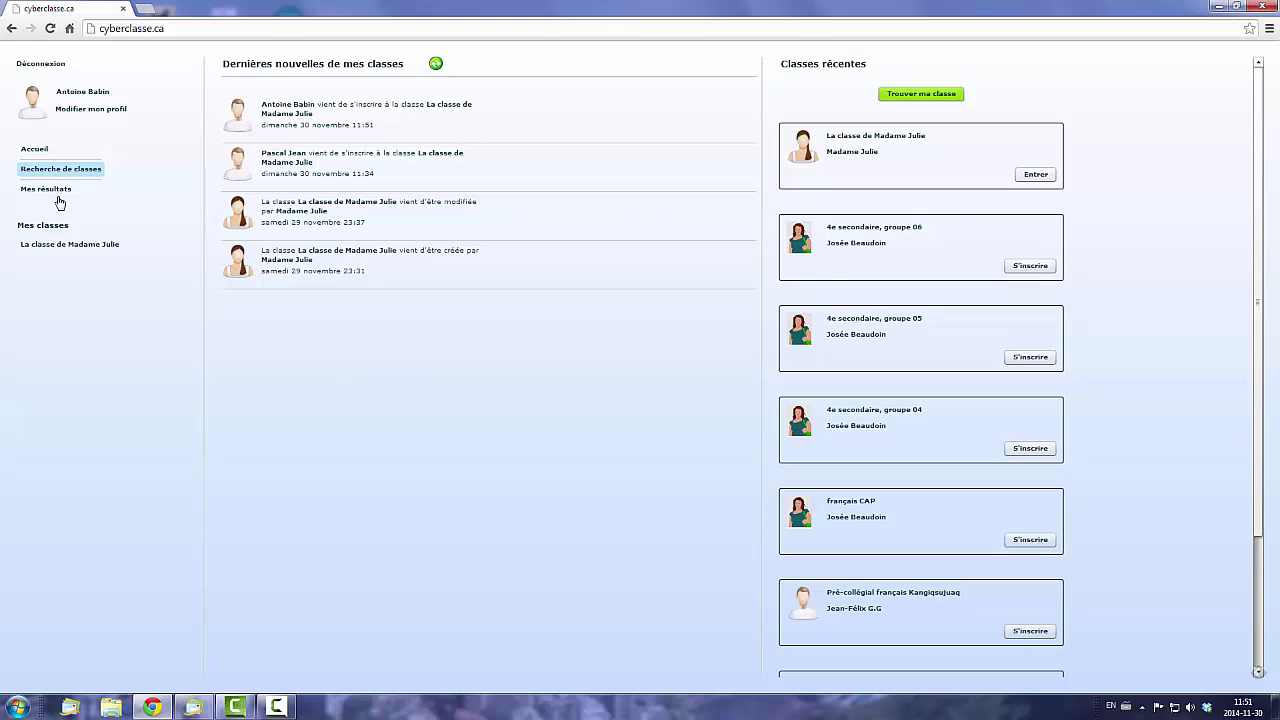
Step: Enter the student's enrolled class, view the "cher, chère, chair" exercise, and close it
click(66, 249)
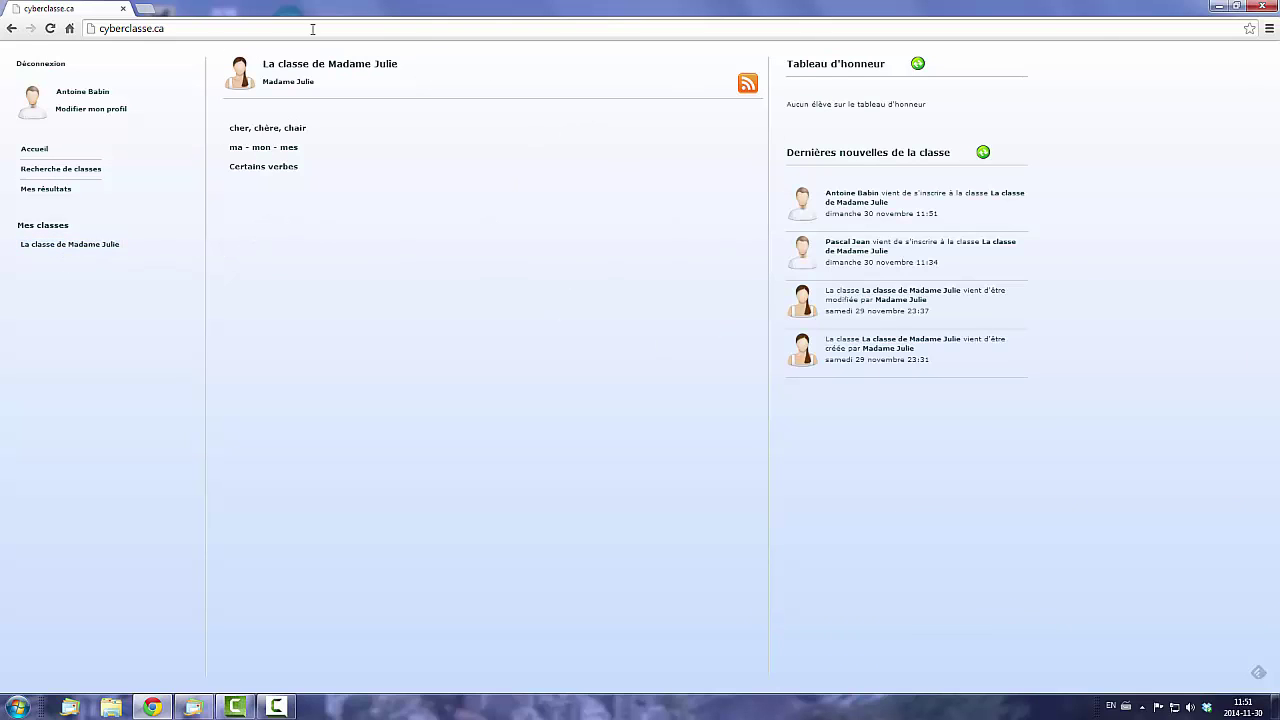
click(268, 128)
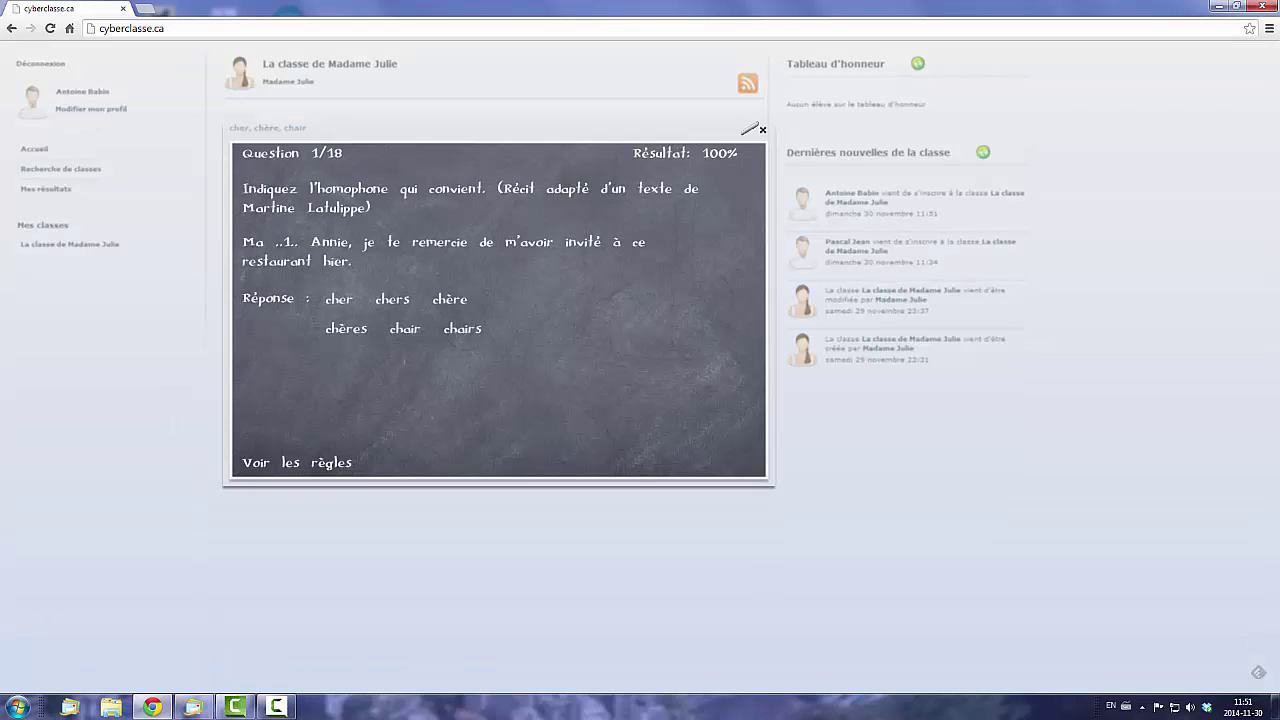
click(763, 130)
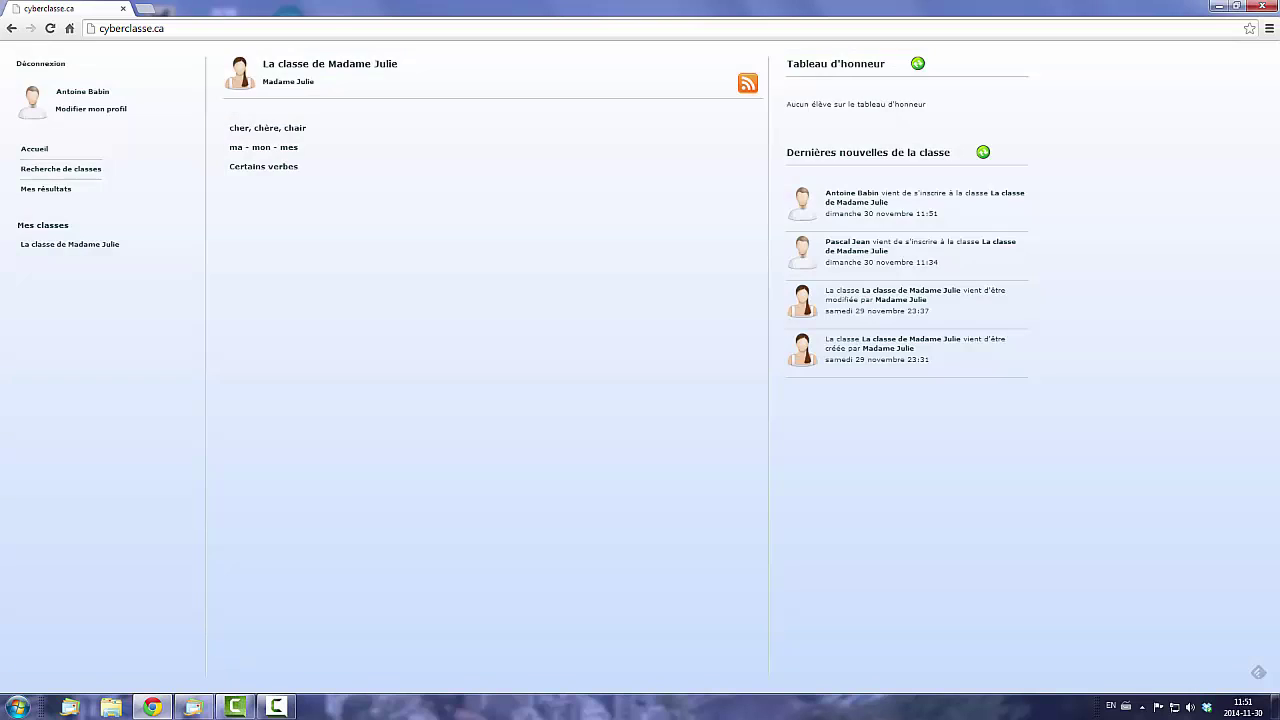